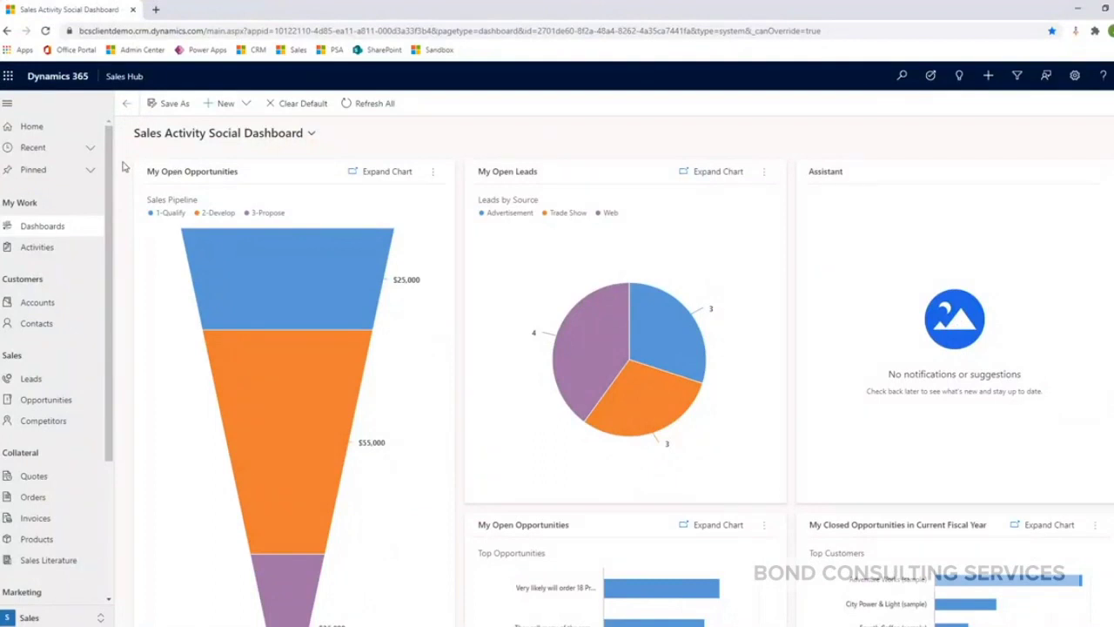
- Open the My Active Accounts list from Accounts under Customers
left_click(61, 304)
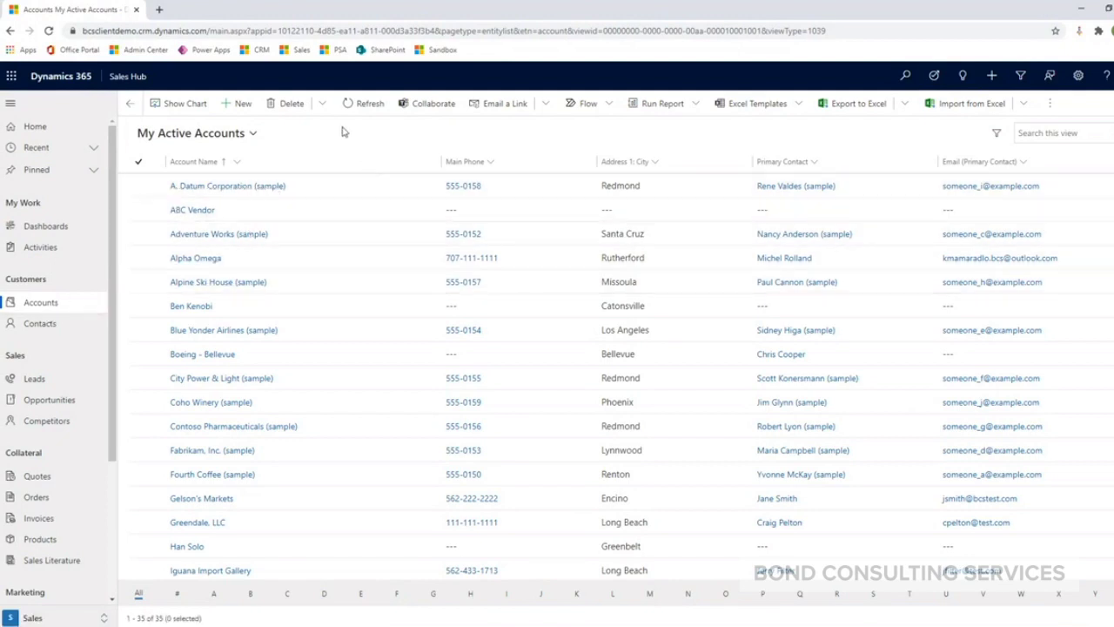
- Create and save a new account named 'Test Account', then return to the accounts list
left_click(242, 104)
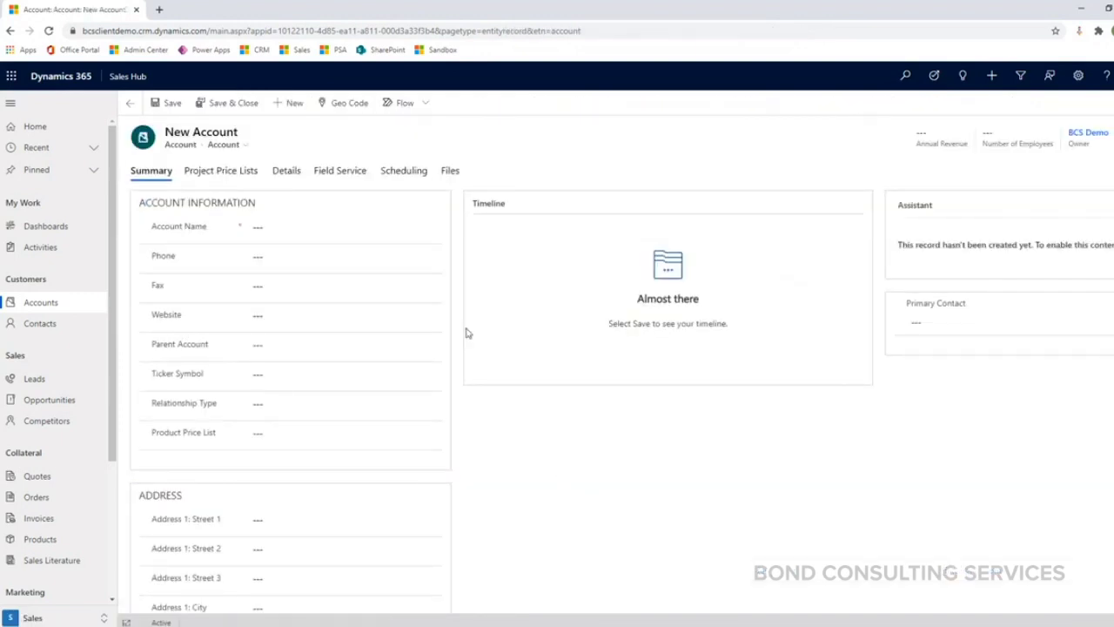
left_click(298, 226)
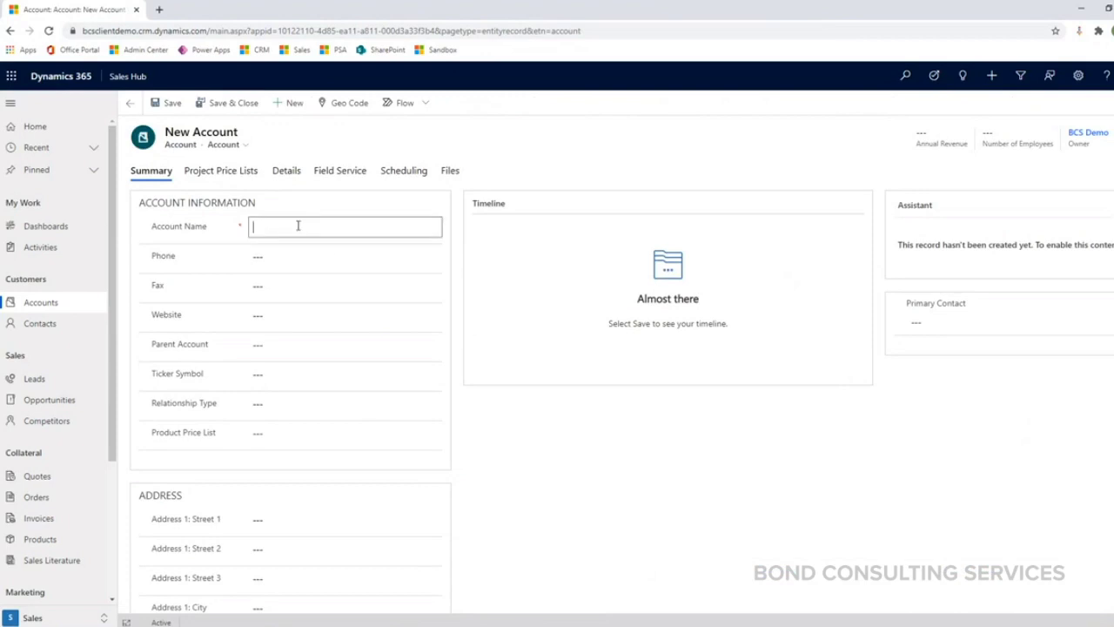
type("Test Account")
left_click(531, 167)
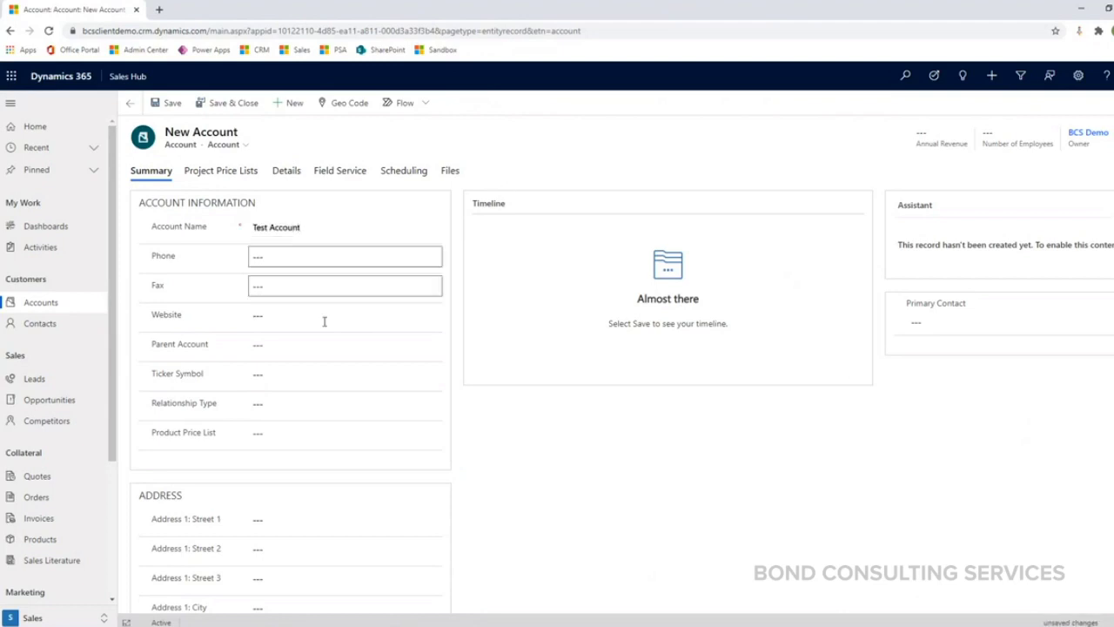
scroll(348, 399, "down", 3)
scroll(340, 400, "up", 3)
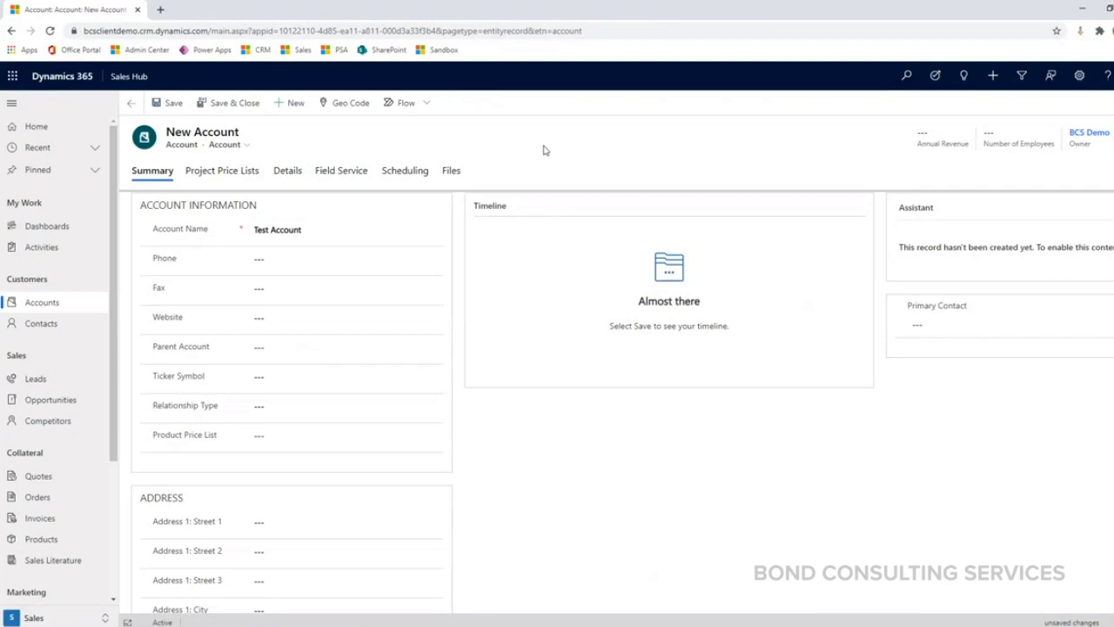
left_click(165, 104)
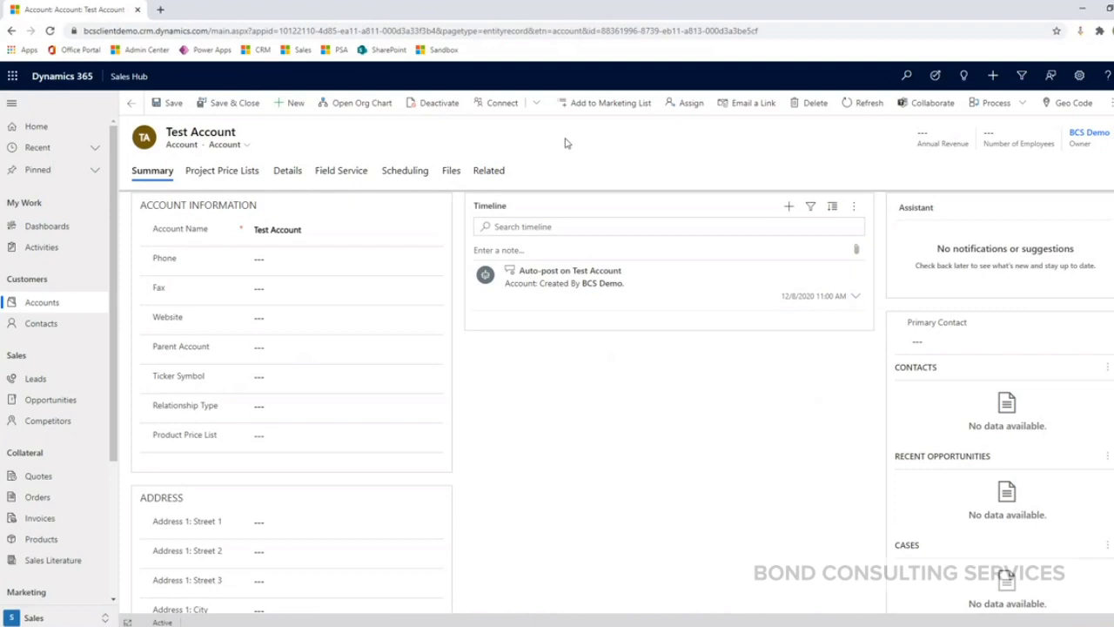
left_click(131, 103)
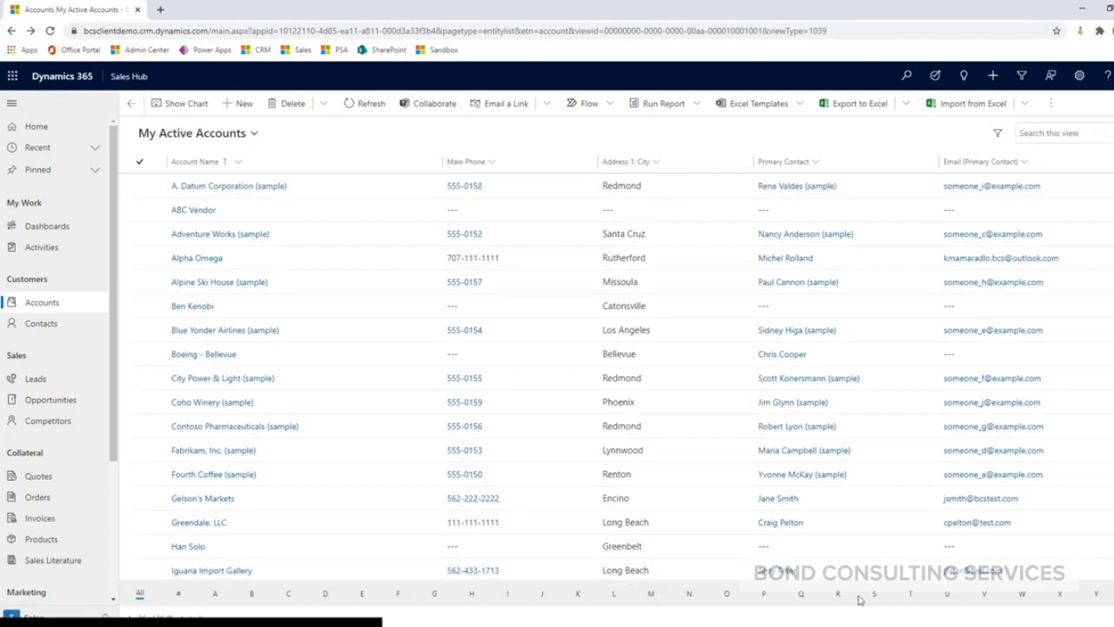
- Filter accounts to T, enter Test Account's main phone number, and save and close it
left_click(911, 596)
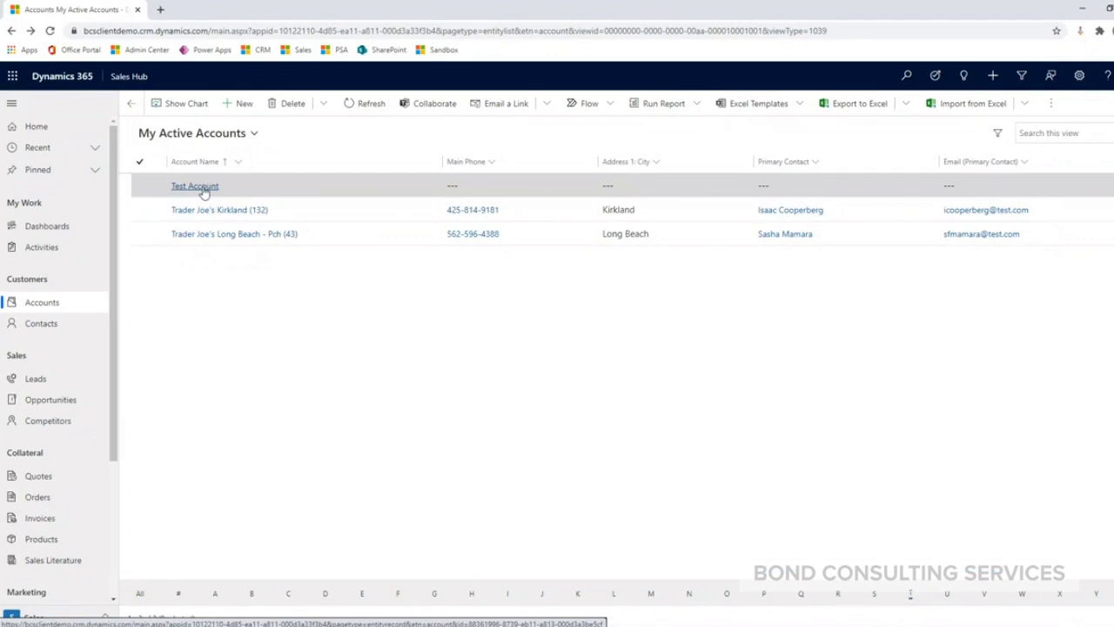
left_click(201, 188)
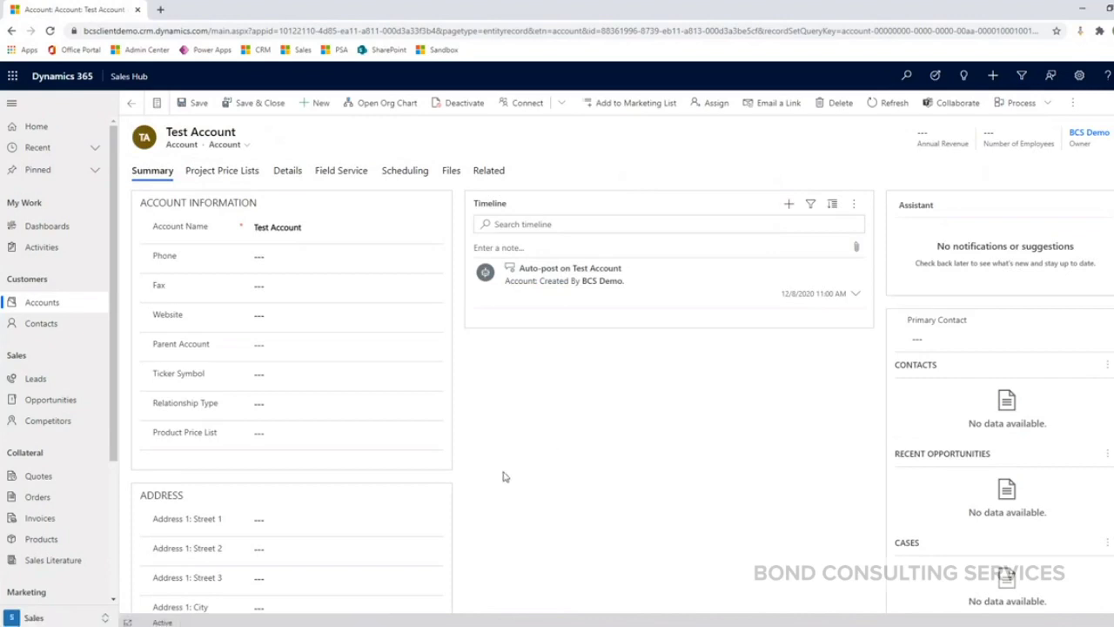
left_click(309, 255)
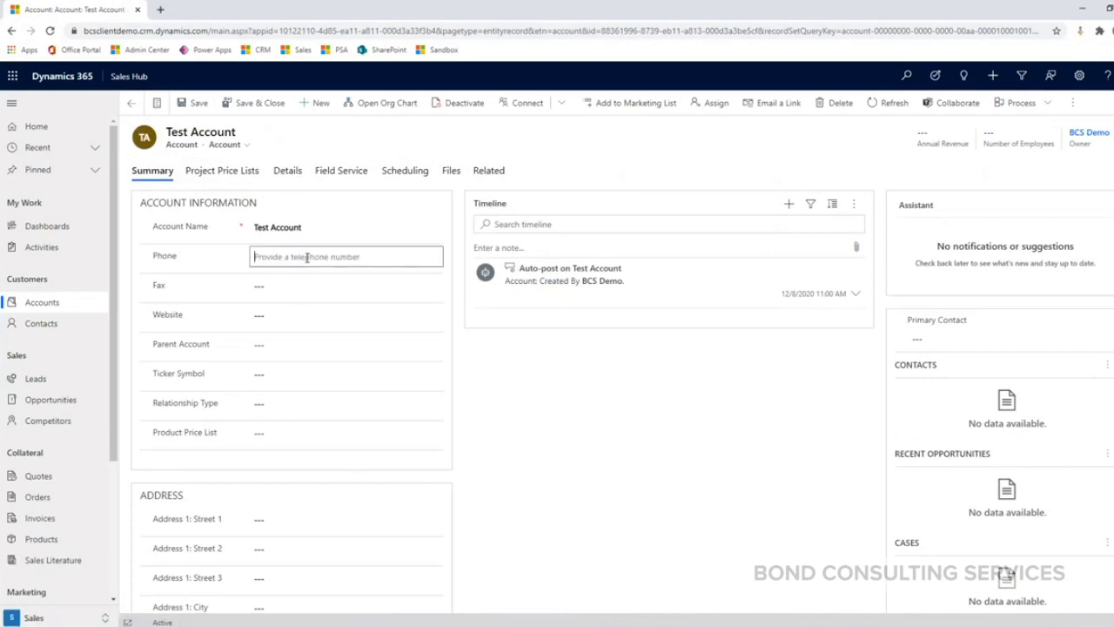
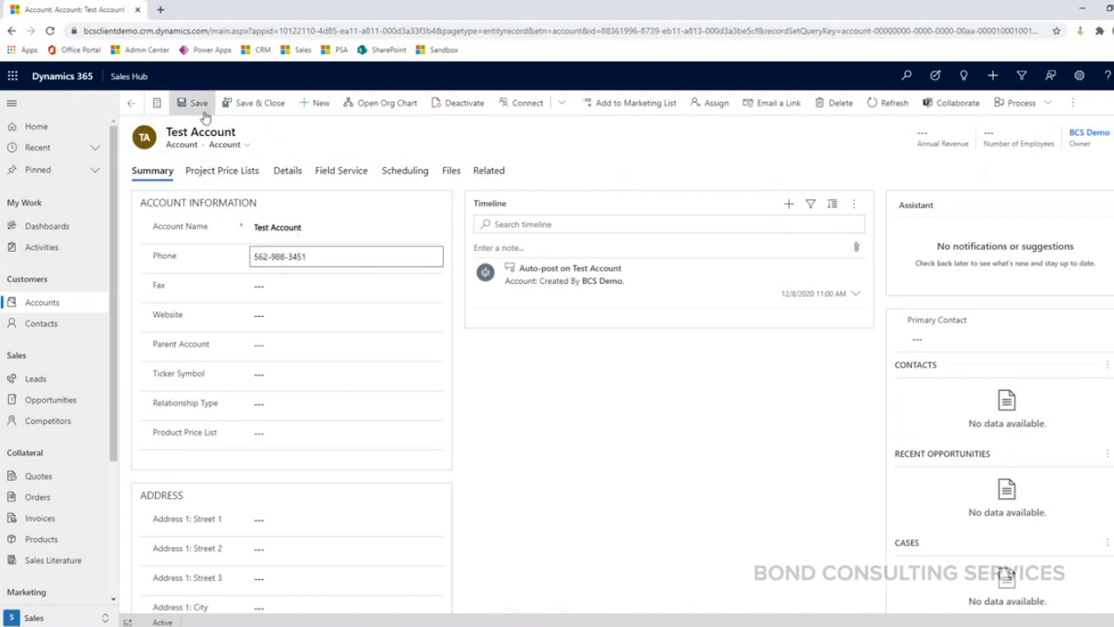
left_click(255, 104)
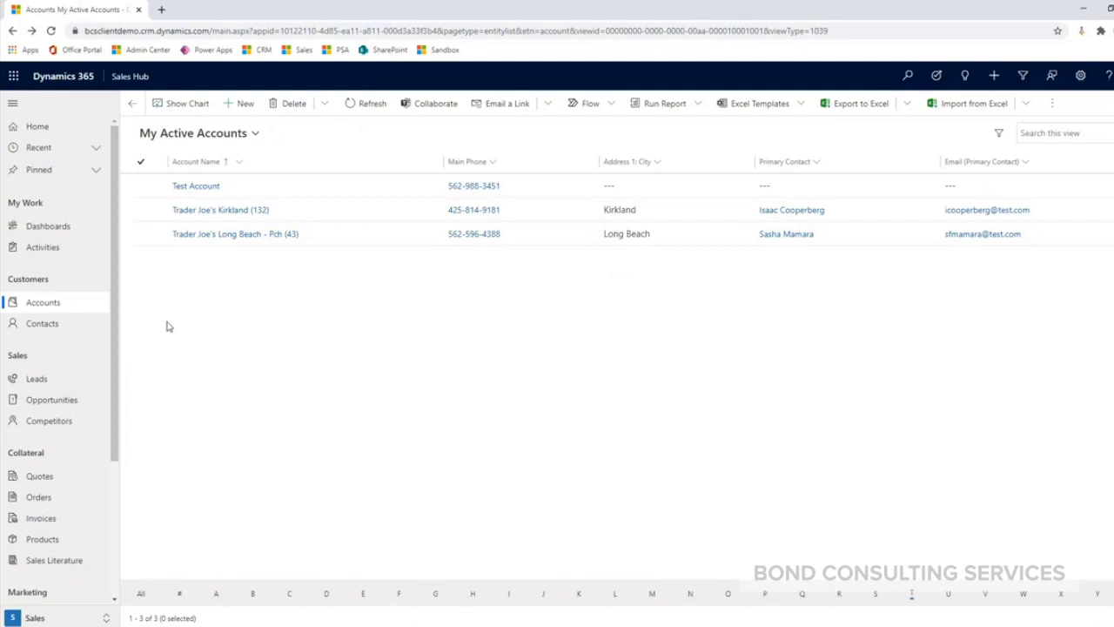
left_click(48, 327)
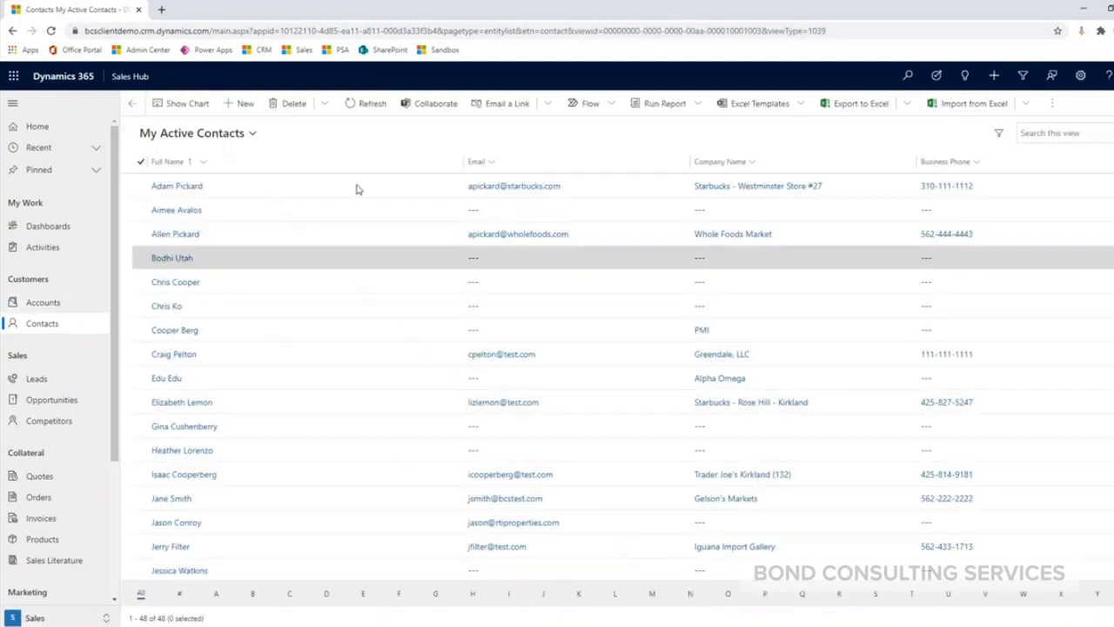
- Create a new contact with the contact's first and last name, save it, and return to the list
left_click(240, 104)
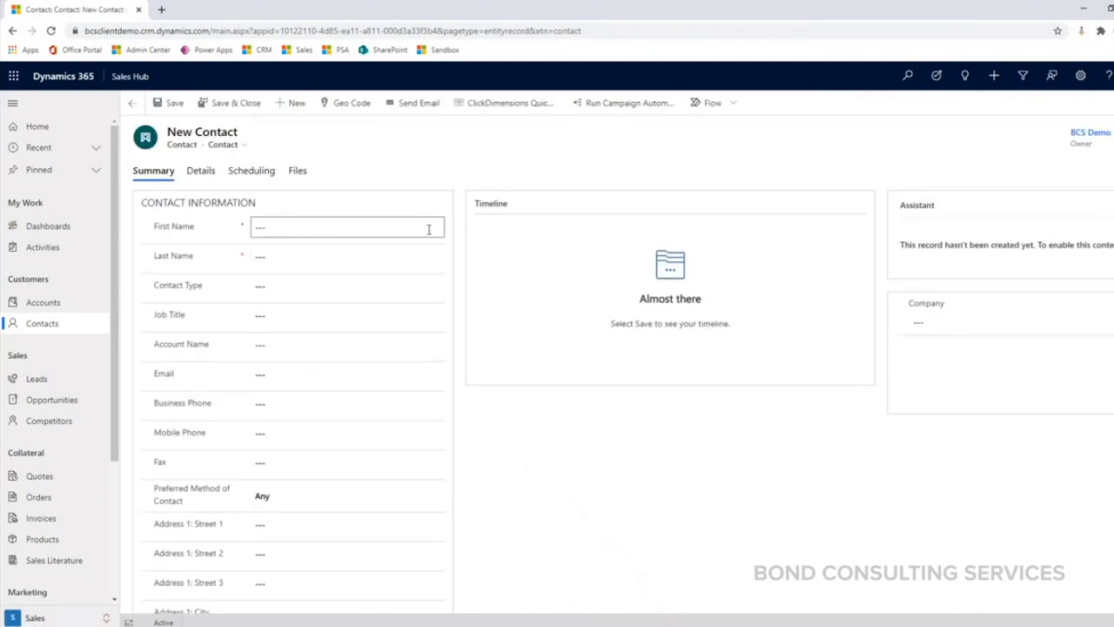
left_click(338, 219)
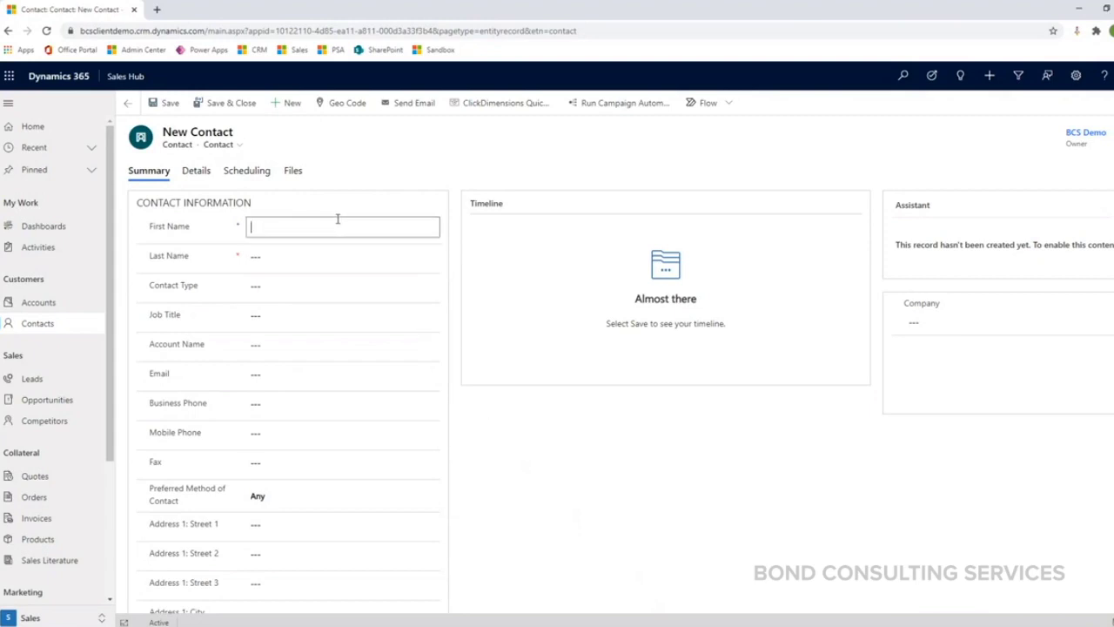
type("Kelsey")
key("Tab")
type("Test")
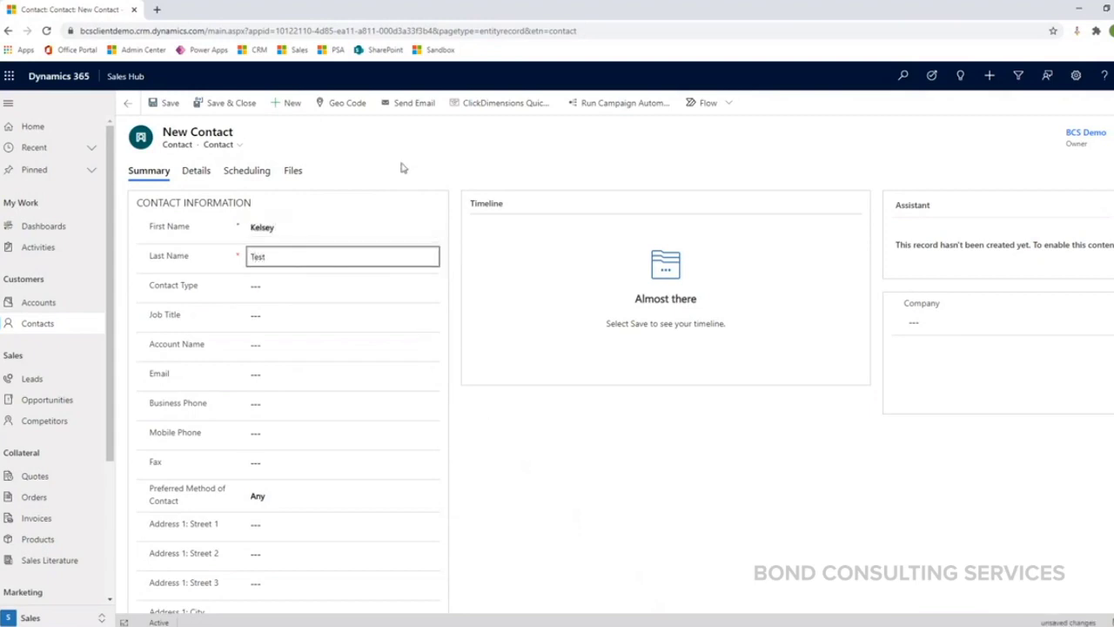
left_click(400, 166)
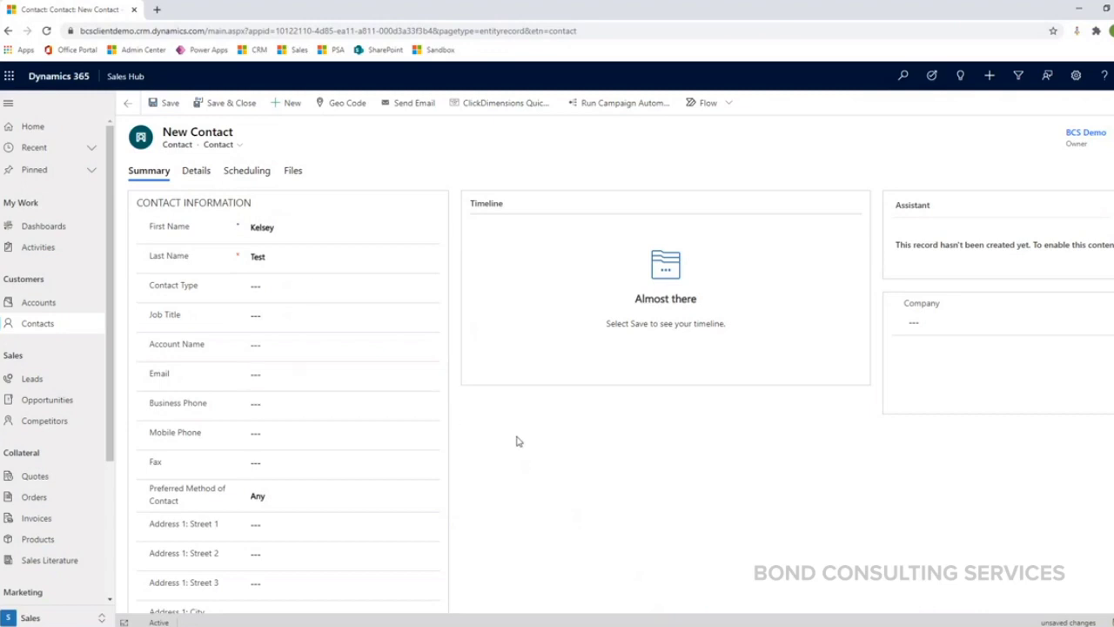
scroll(516, 445, "down", 5)
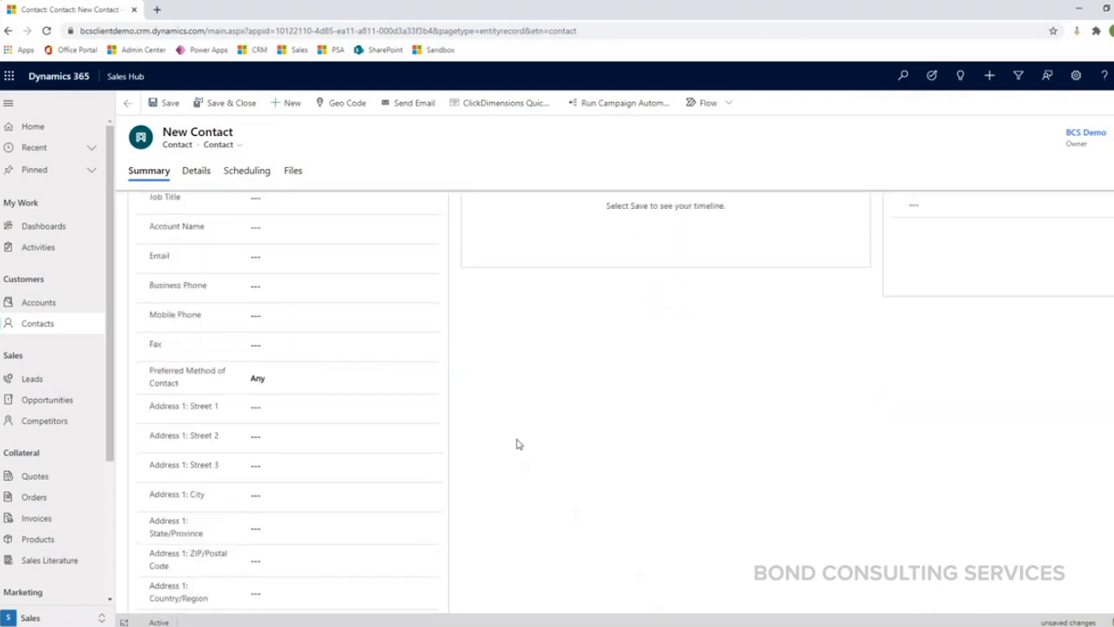
scroll(515, 442, "up", 5)
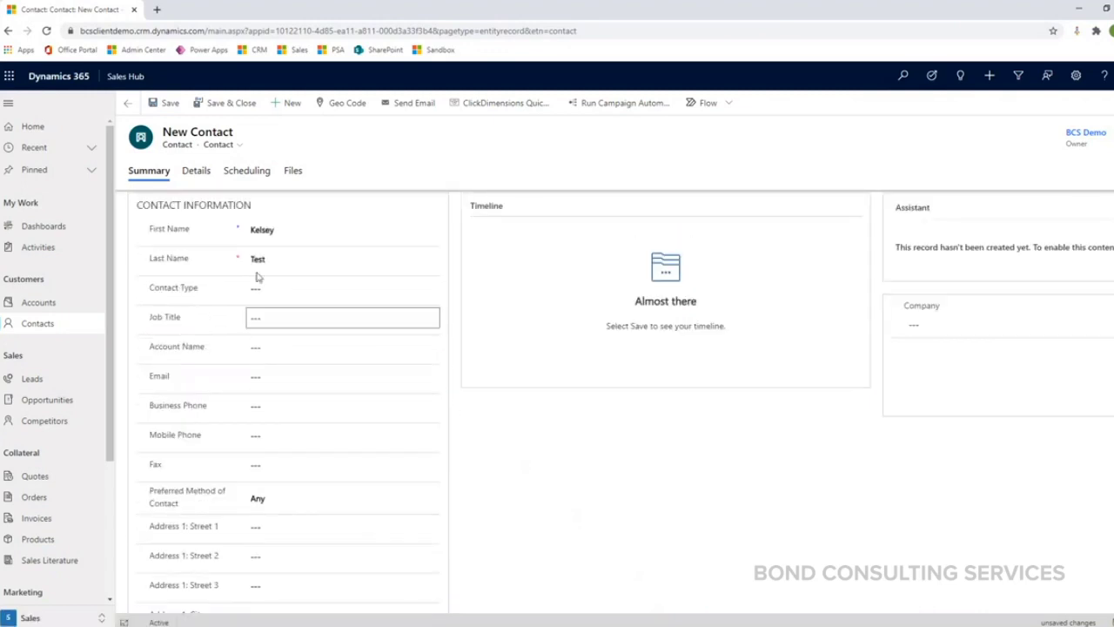
left_click(167, 104)
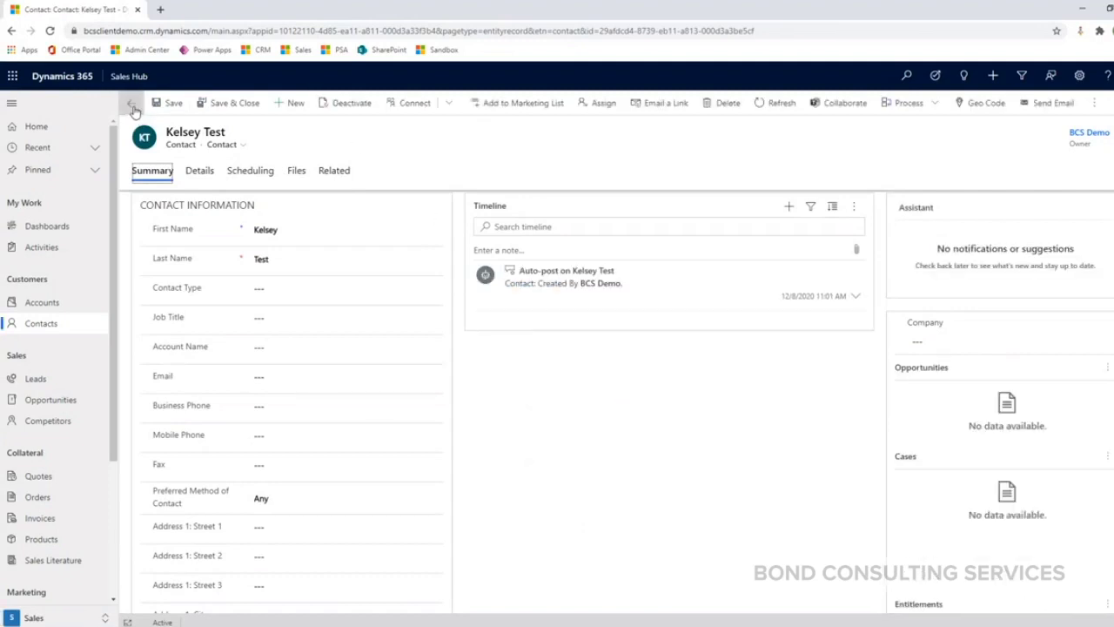
left_click(131, 103)
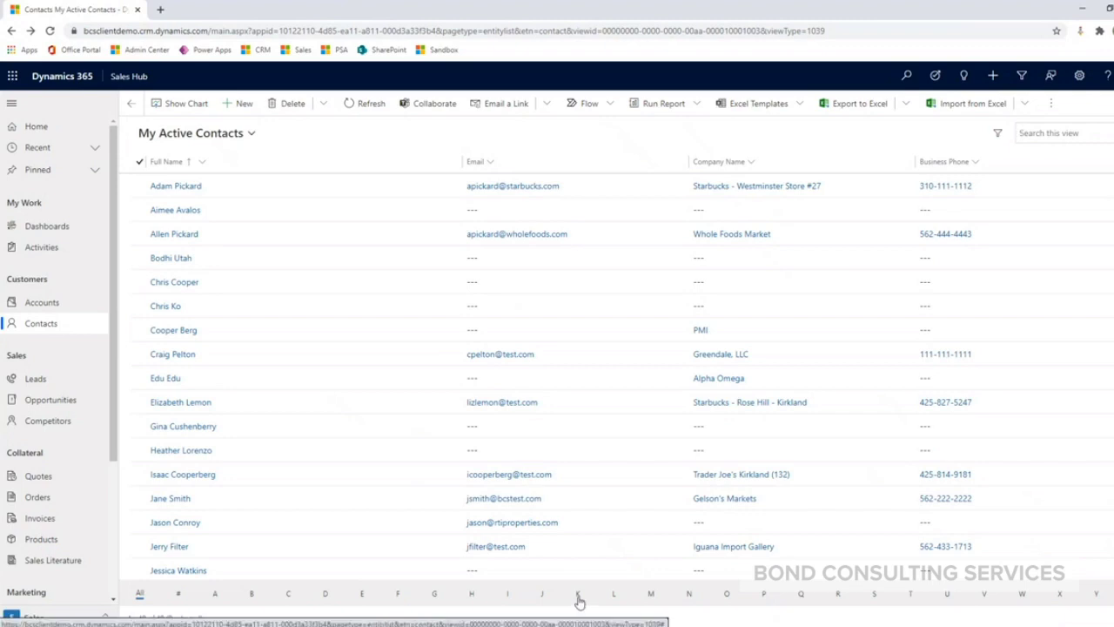
left_click(579, 599)
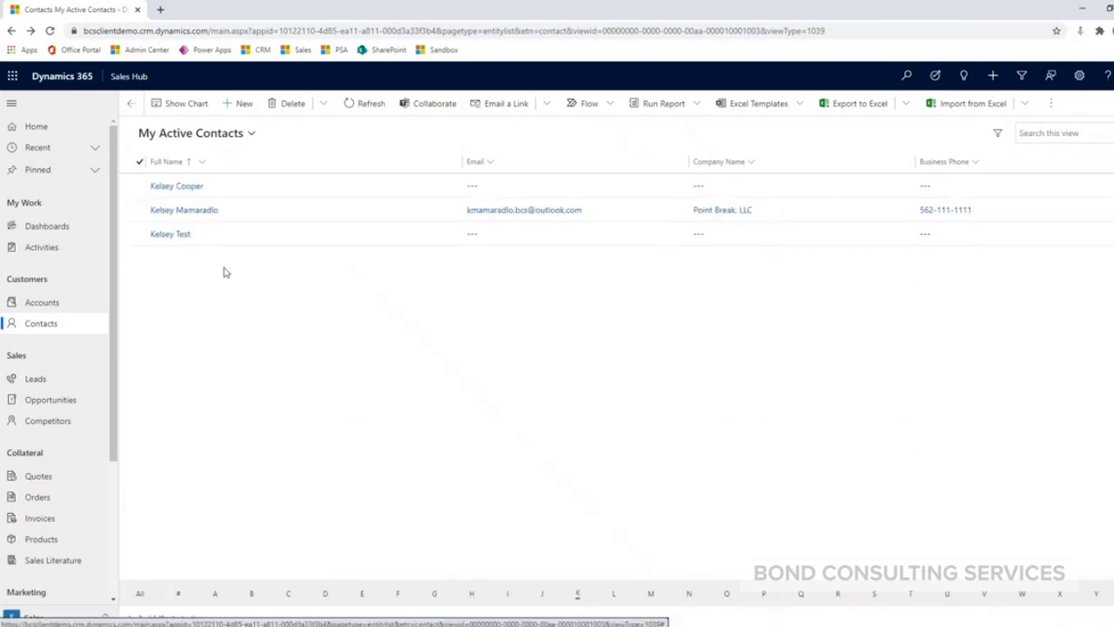
left_click(173, 241)
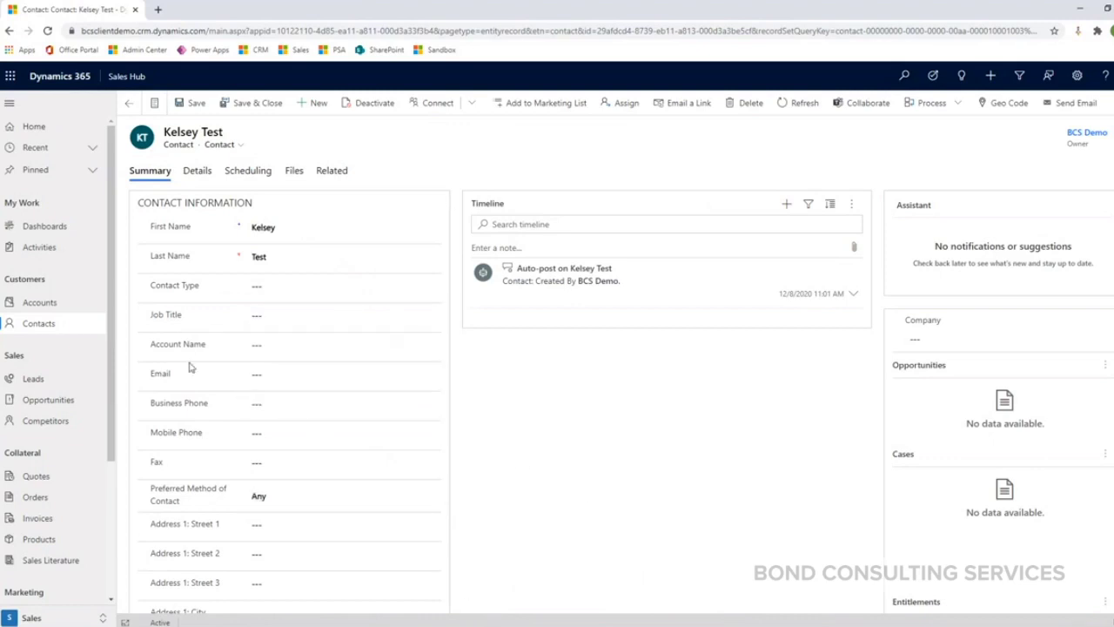
left_click_drag(151, 345, 207, 354)
- Set the contact's Account Name lookup to Test Account from the recent records
left_click(296, 350)
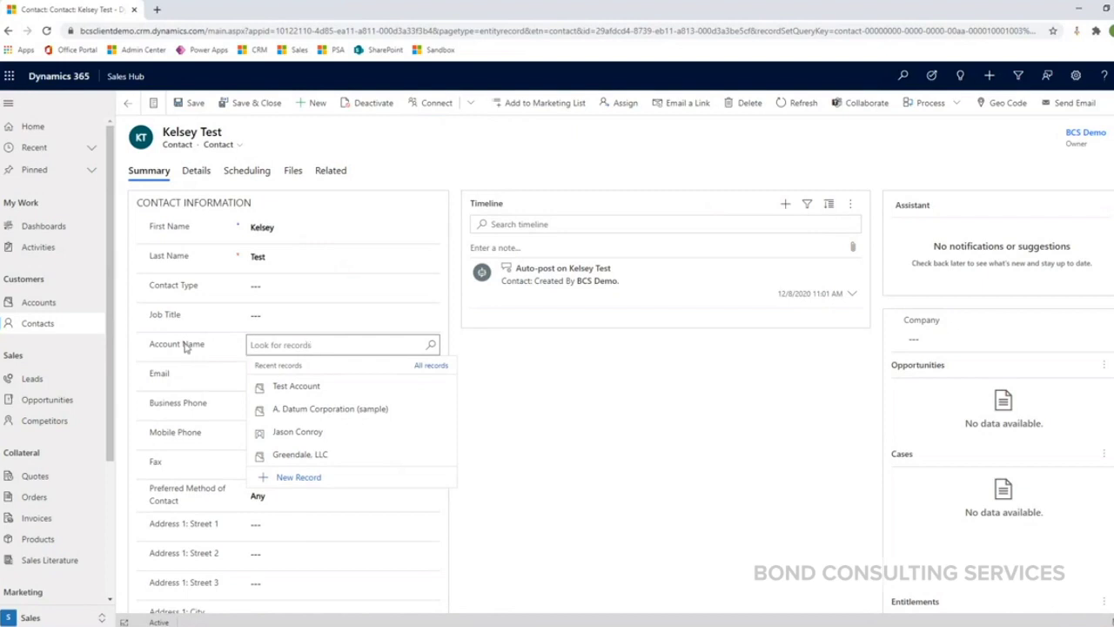
left_click(429, 348)
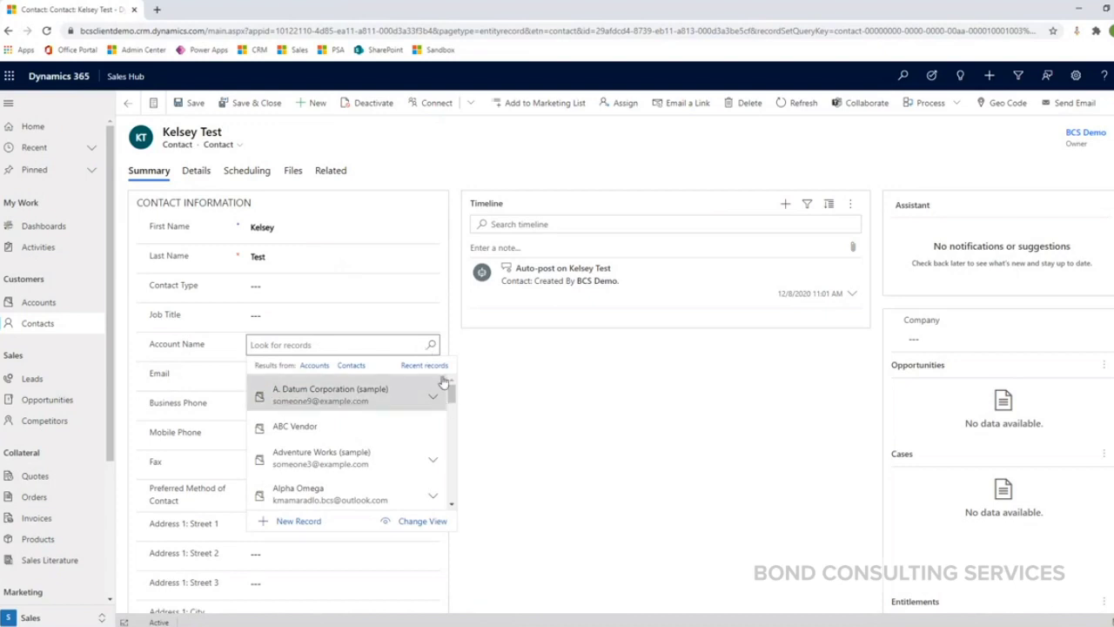
left_click(415, 370)
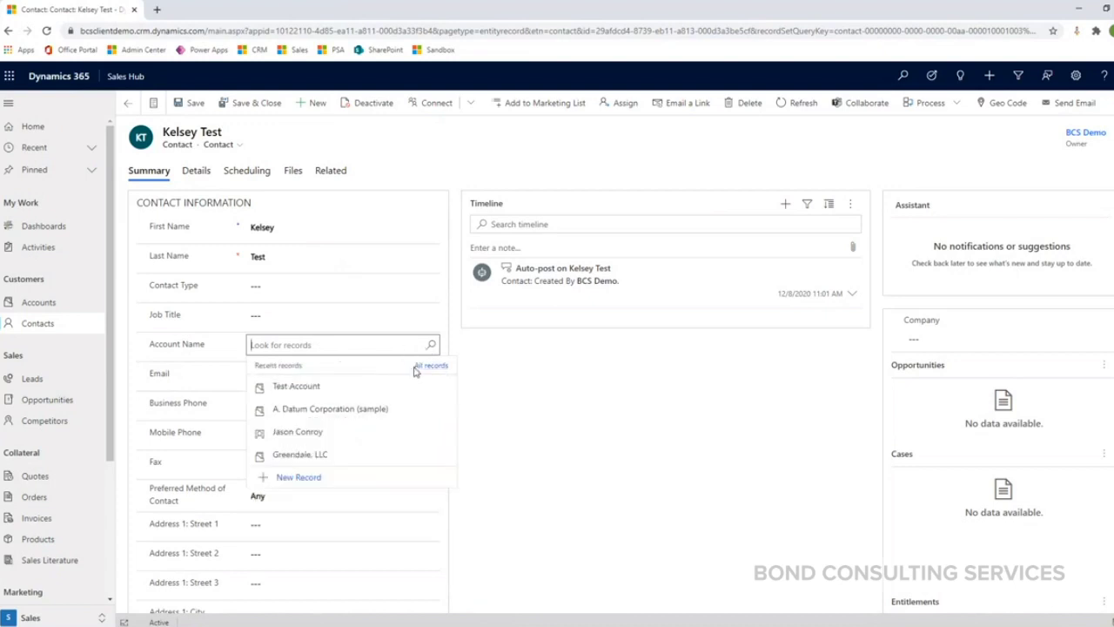
left_click(306, 393)
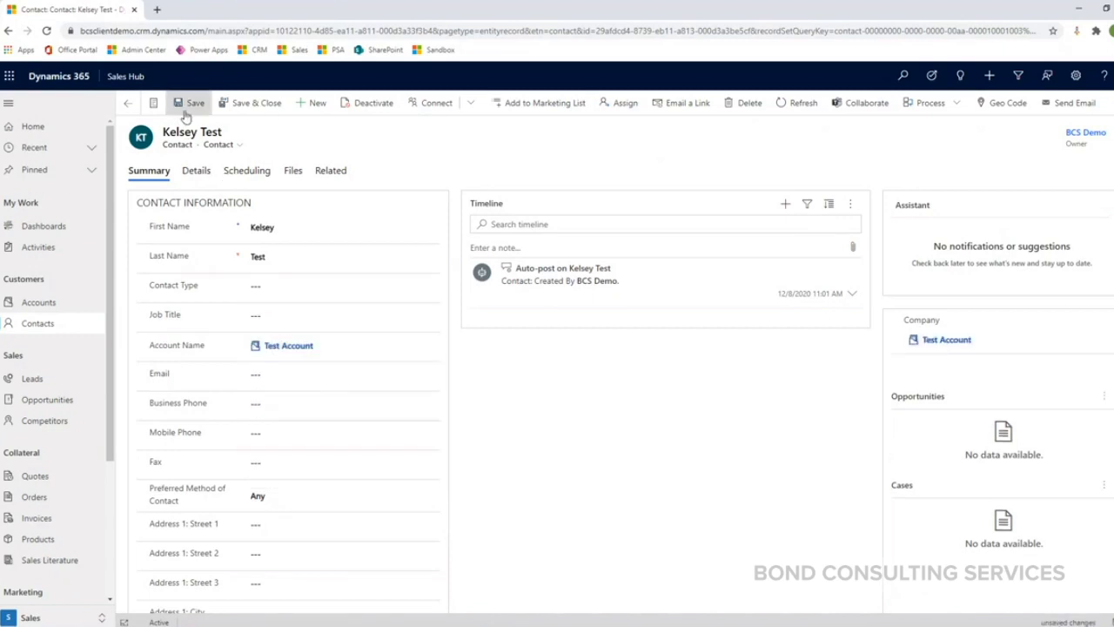